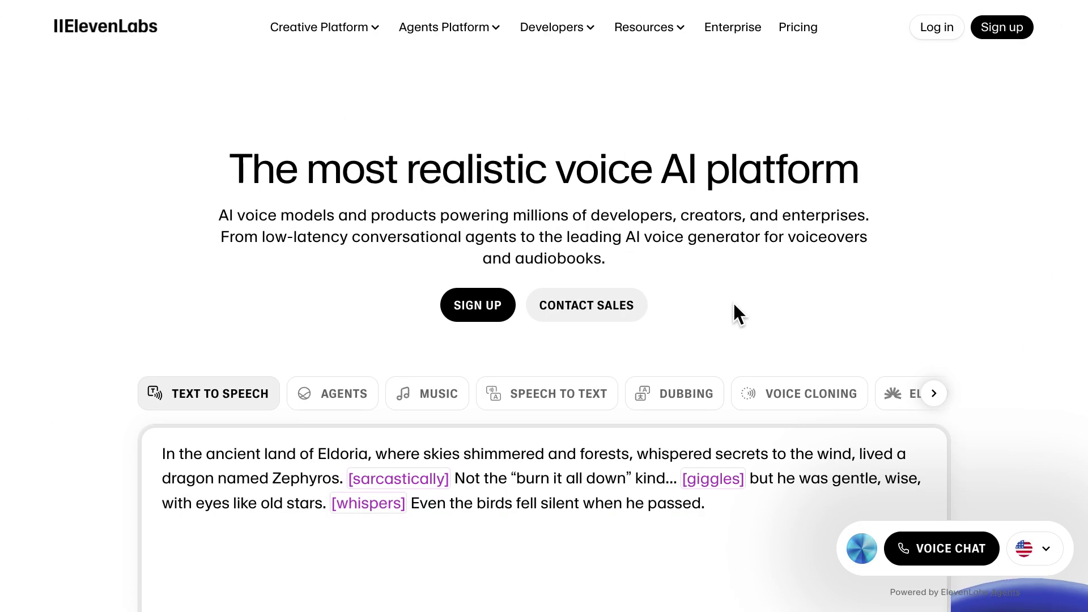
Sign up from the homepage header and reach the signed-in workspace Home dashboard.
left_click(1001, 25)
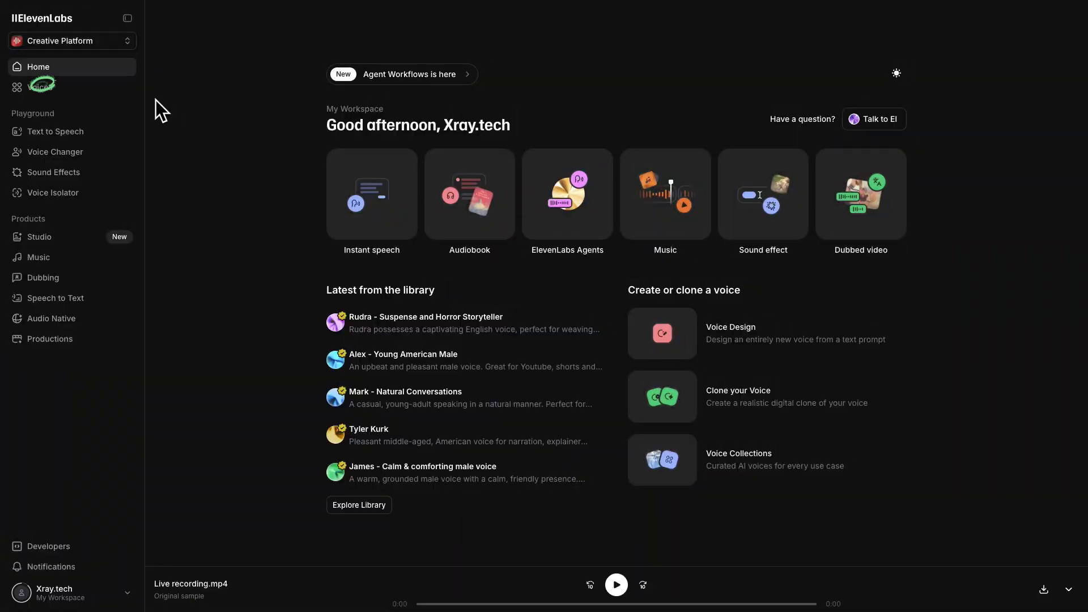
Start adding a new voice from the Voices section.
left_click(130, 89)
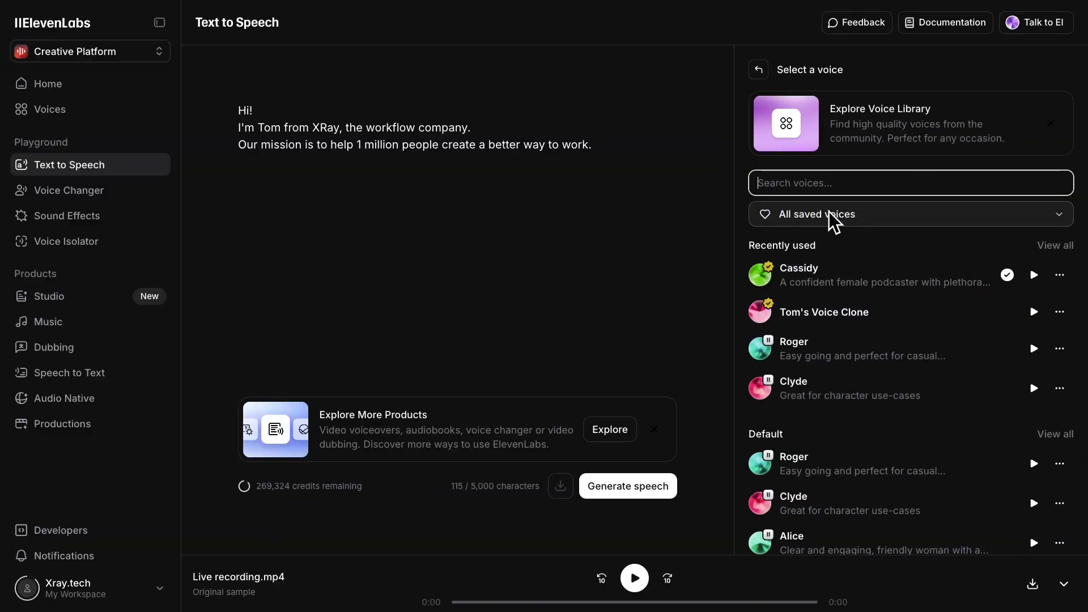
Select Tom's Voice Clone as the voice in Text to Speech and in Voice Changer.
left_click(852, 315)
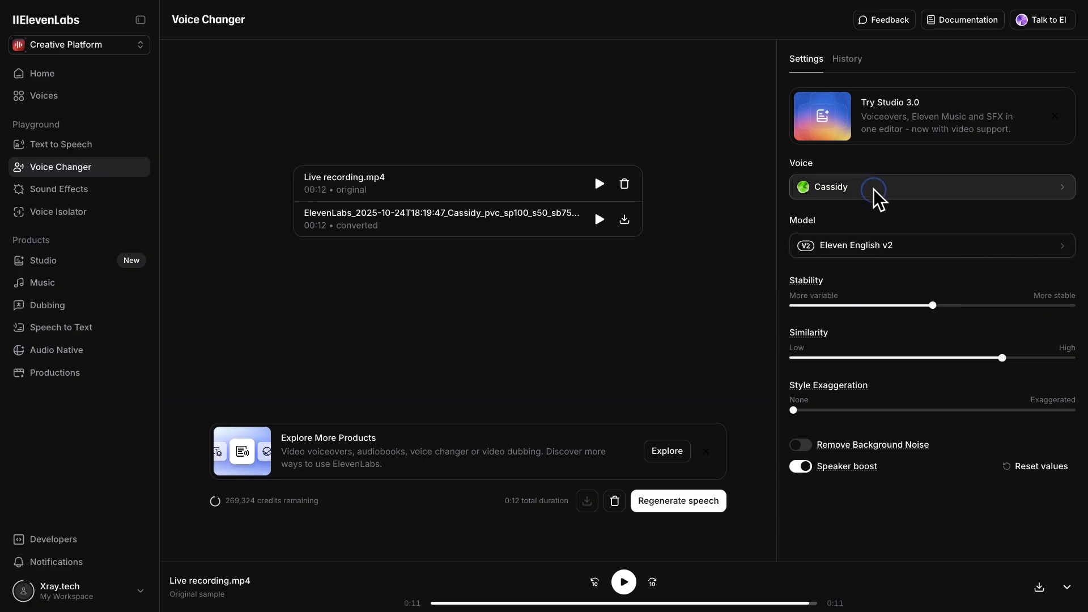
left_click(873, 188)
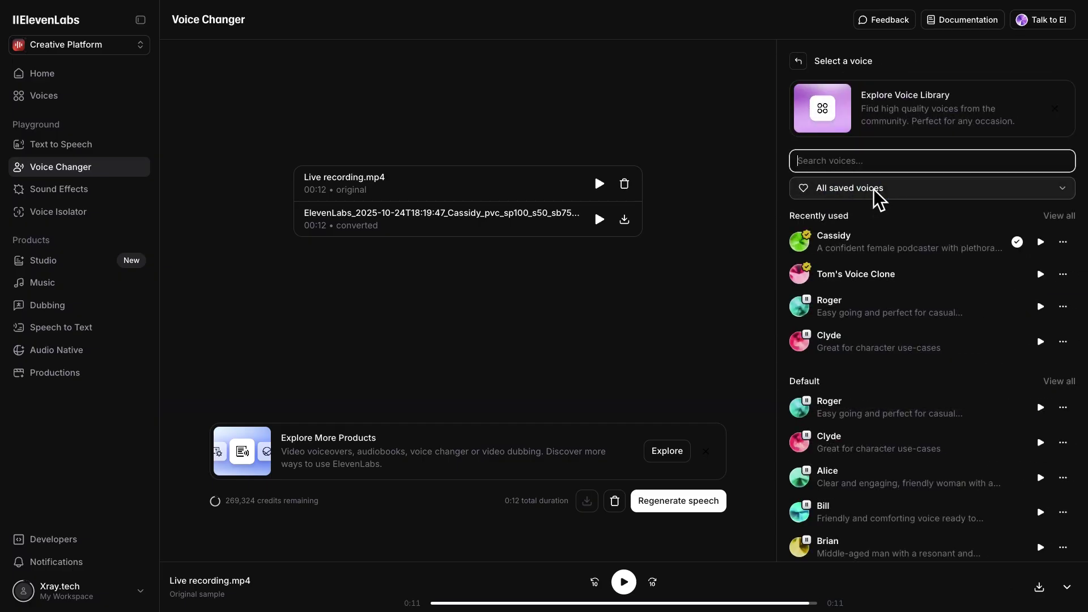
left_click(869, 271)
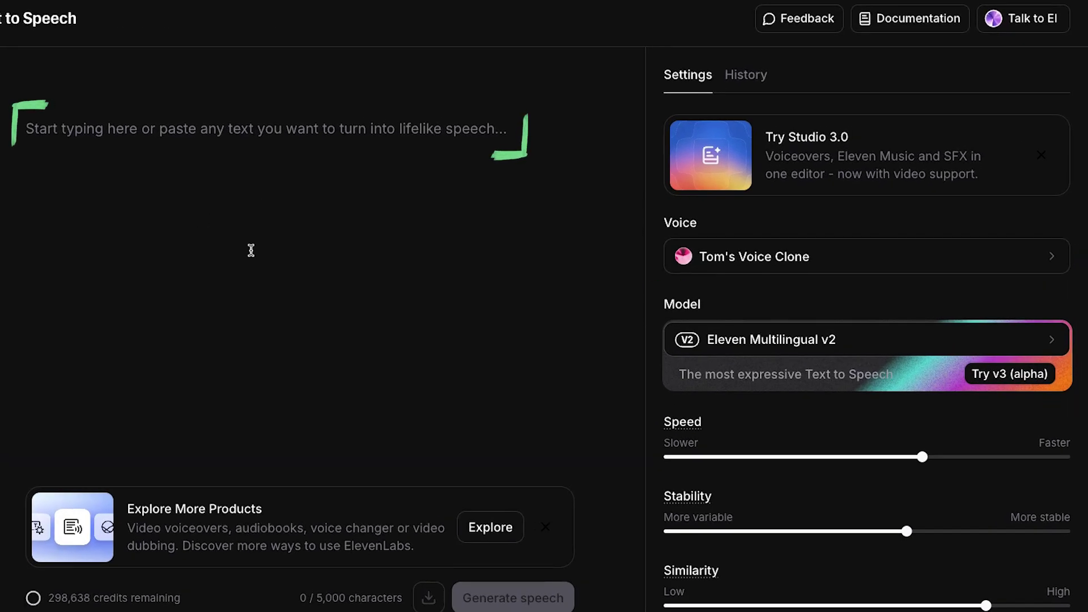
Paste the XRay Automation outro script, generate it in Tom's Voice Clone, then regenerate a fresh take.
type("For more AI and automation updates every week, like this video and subscribe to the XRay Automation channel. Here, you’ll learn how to do less mindless work every day by using automation software like Zapier, and AI tools like Elevenlabs.")
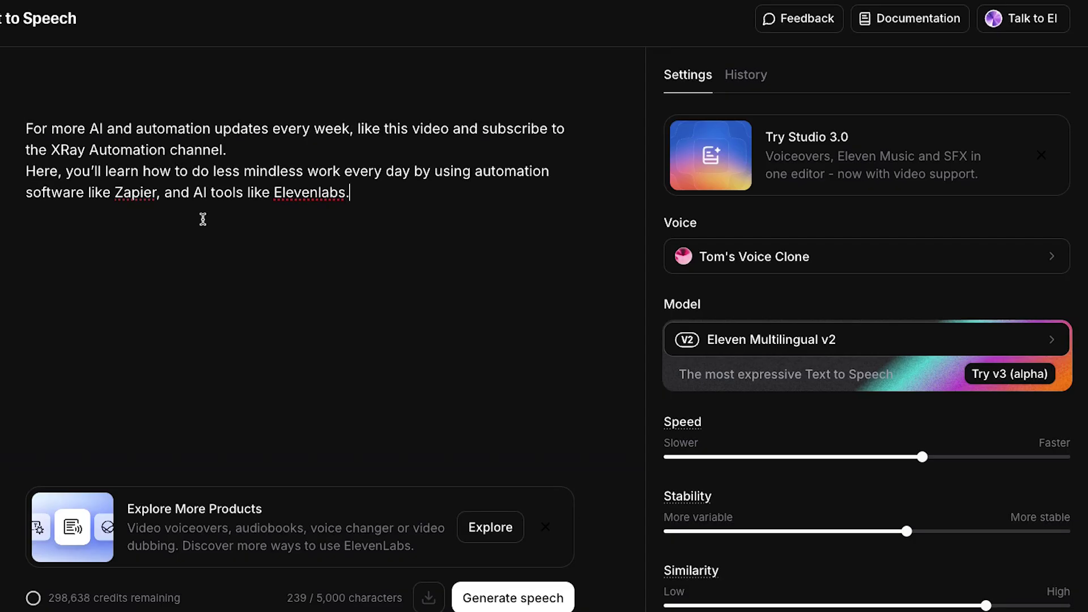
left_click(513, 598)
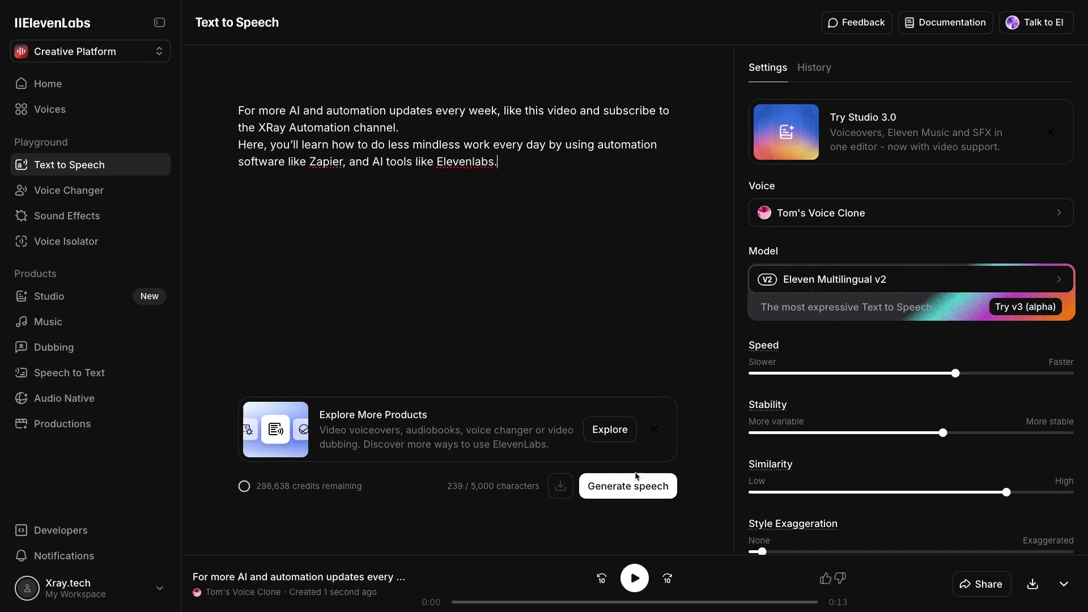
left_click(630, 488)
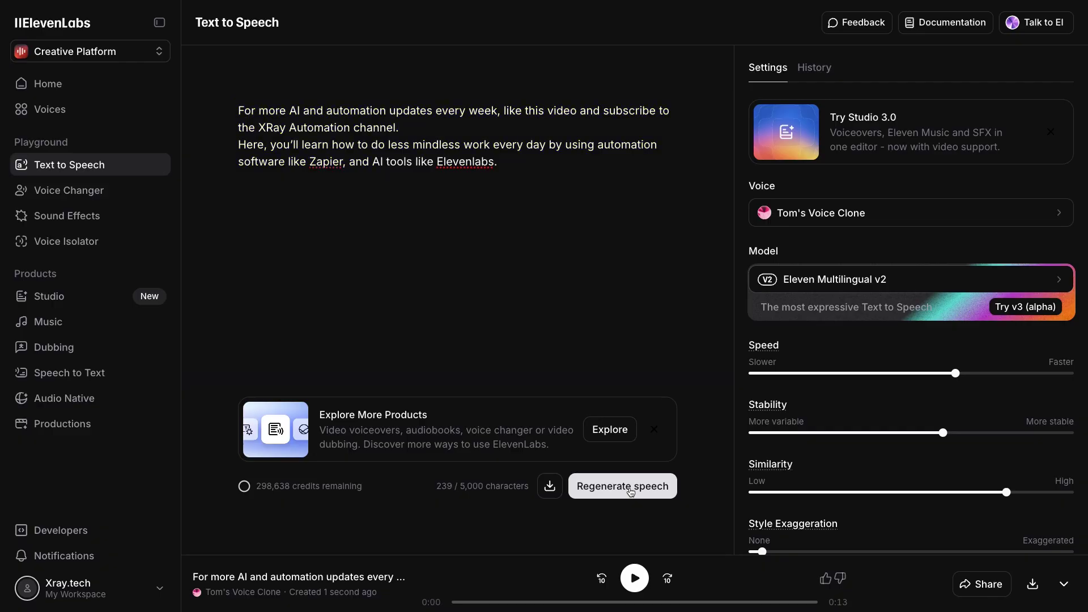
left_click(631, 491)
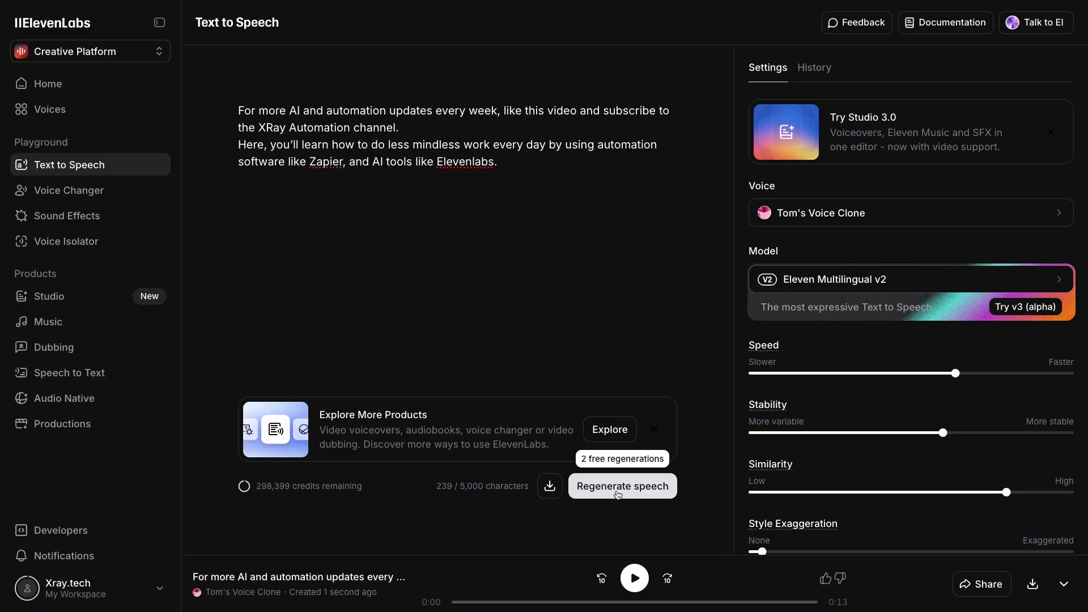
Regenerate the outro voiceover clip once more.
left_click(618, 495)
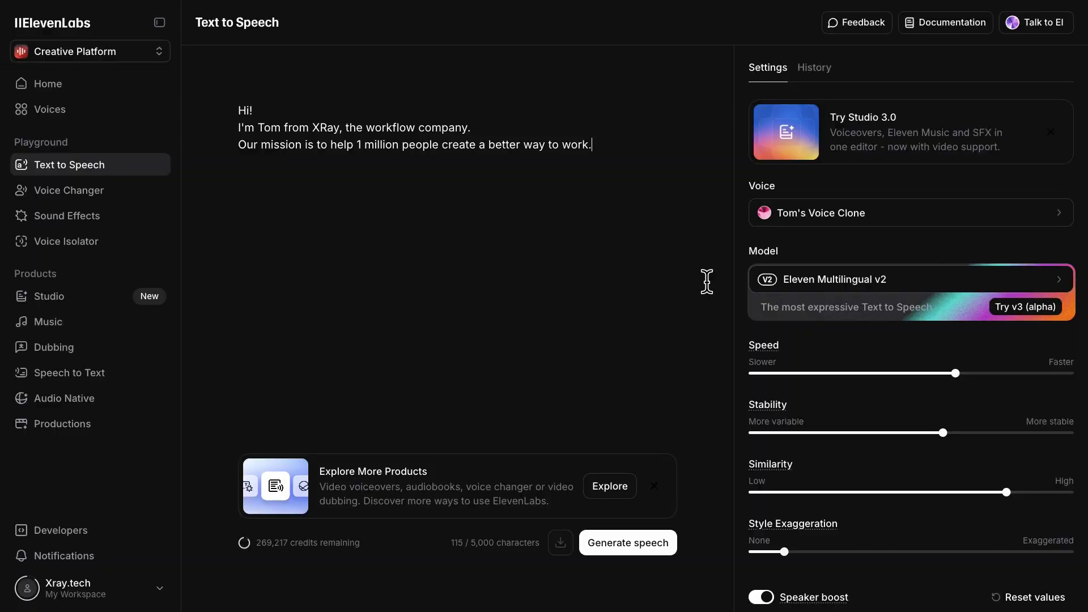
Keep Tom's Voice Clone as the voice and Eleven Multilingual v2 as the model.
left_click(887, 205)
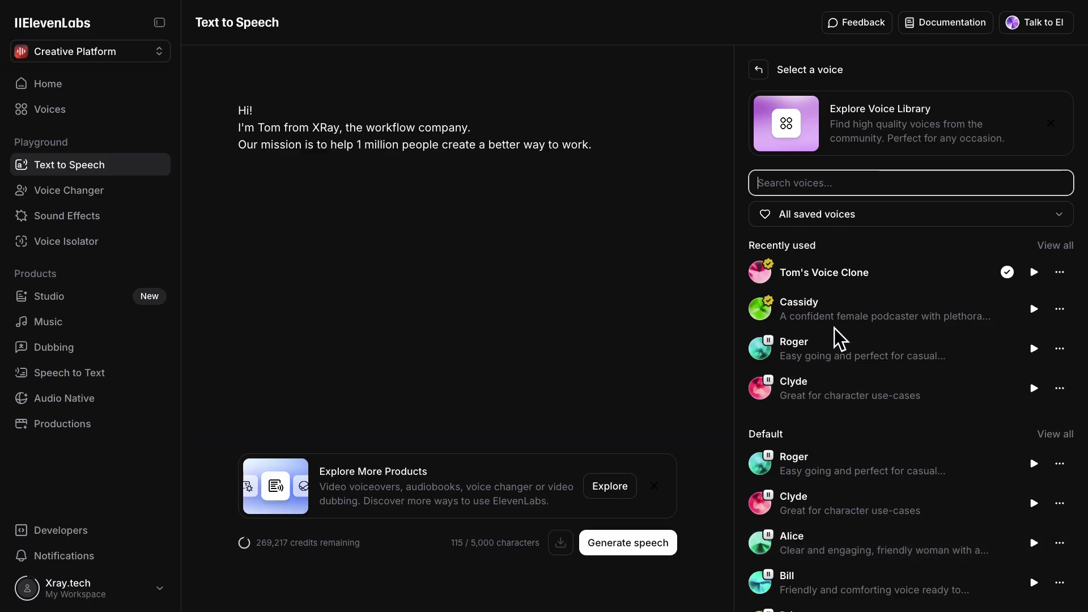
left_click(833, 274)
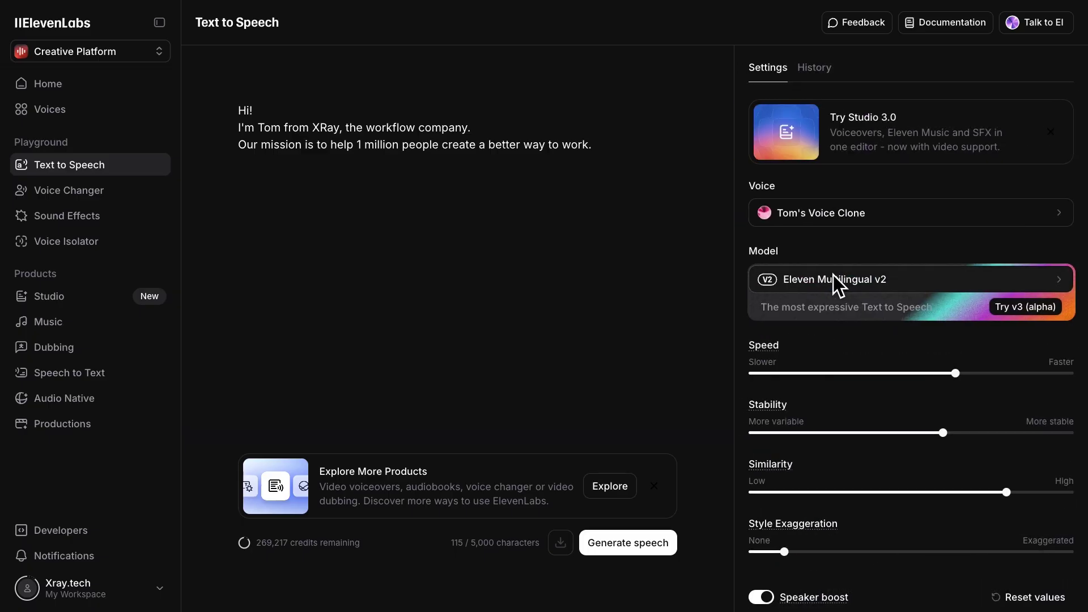
left_click(934, 274)
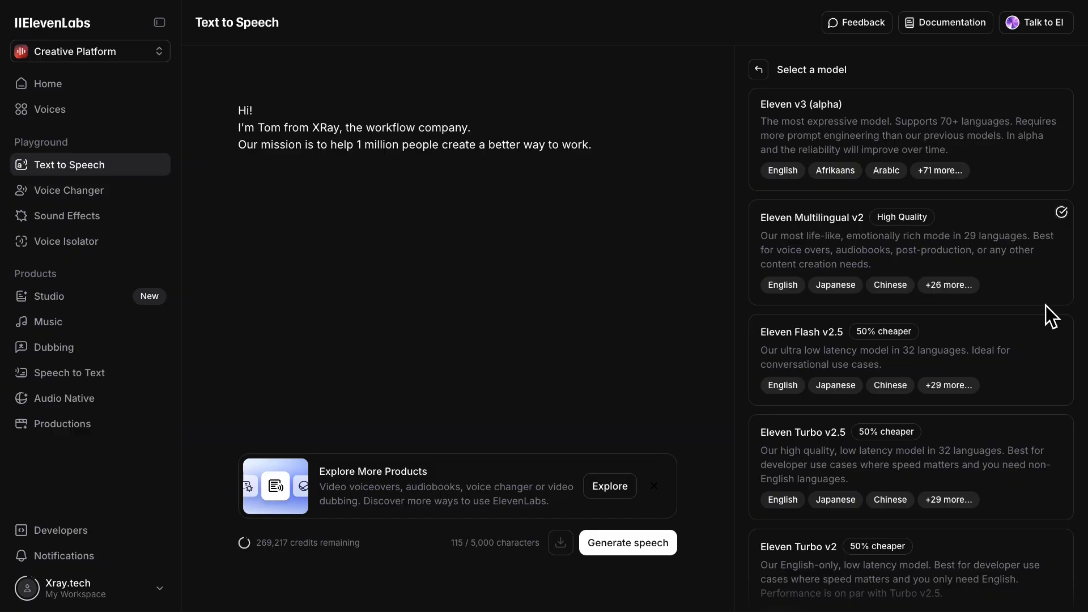
left_click(763, 72)
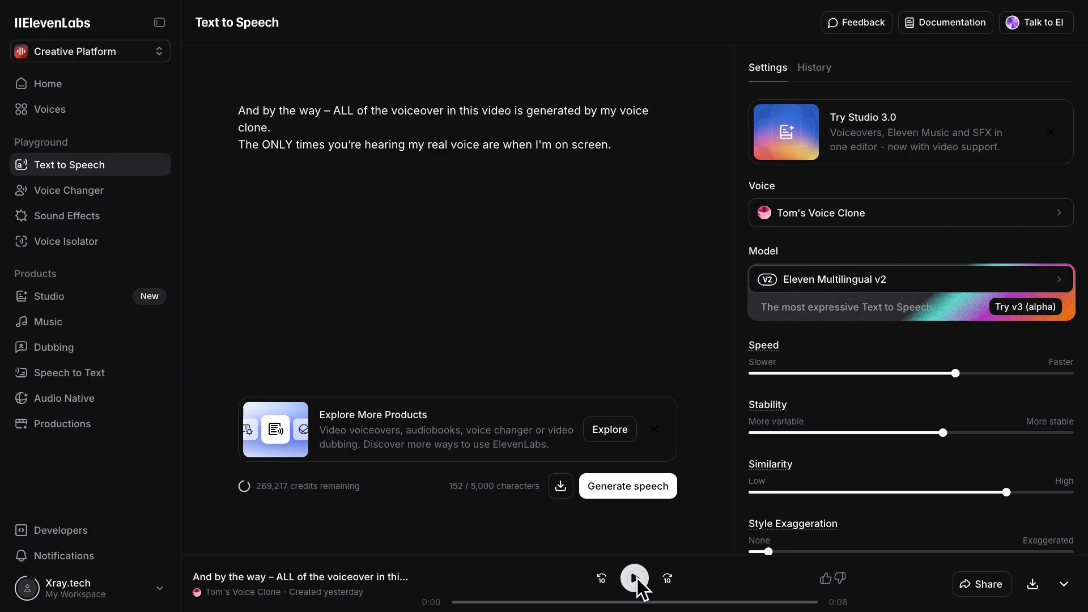
Play the generated voiceover clip from the player bar.
left_click(635, 578)
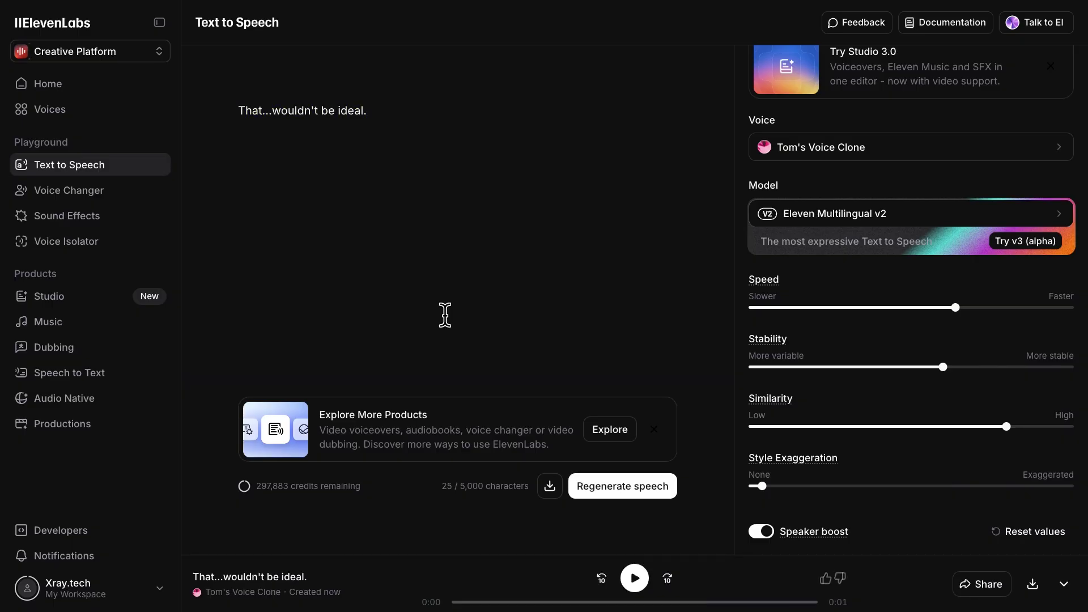
Insert an empty line above 'That...wouldn't be ideal.' in the text box.
left_click(235, 112)
key("Return")
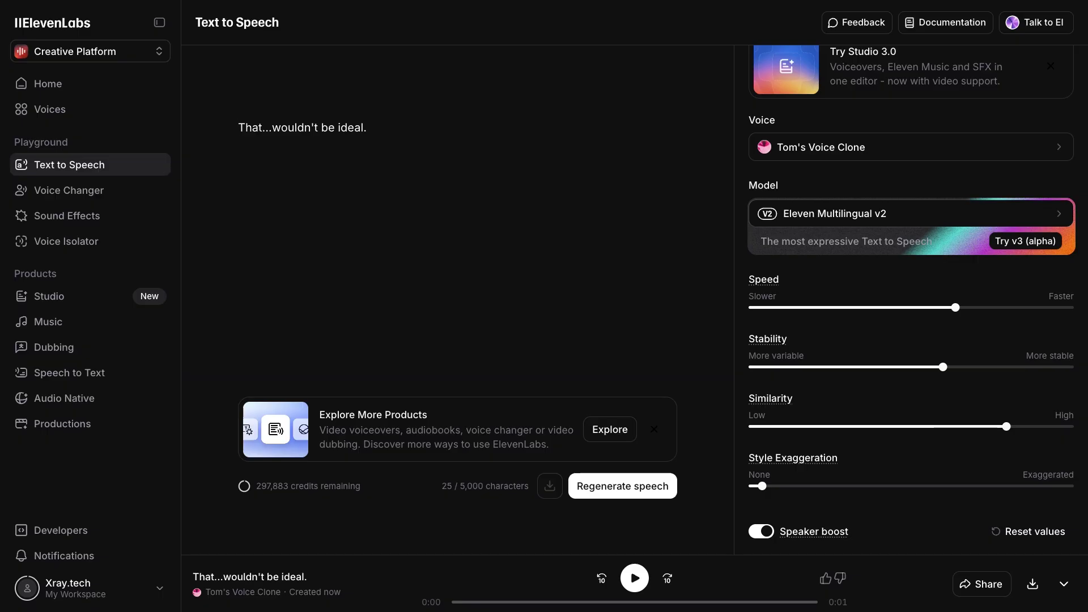
Paste the Zapier database-sync context paragraph above the line and generate speech.
type("I wouldn't recommend using Zapier to sync two databases. Technically, it is possible to set it up, but you could easily end up creating an infinite loop that uses up all your monthly tasks in a single day.")
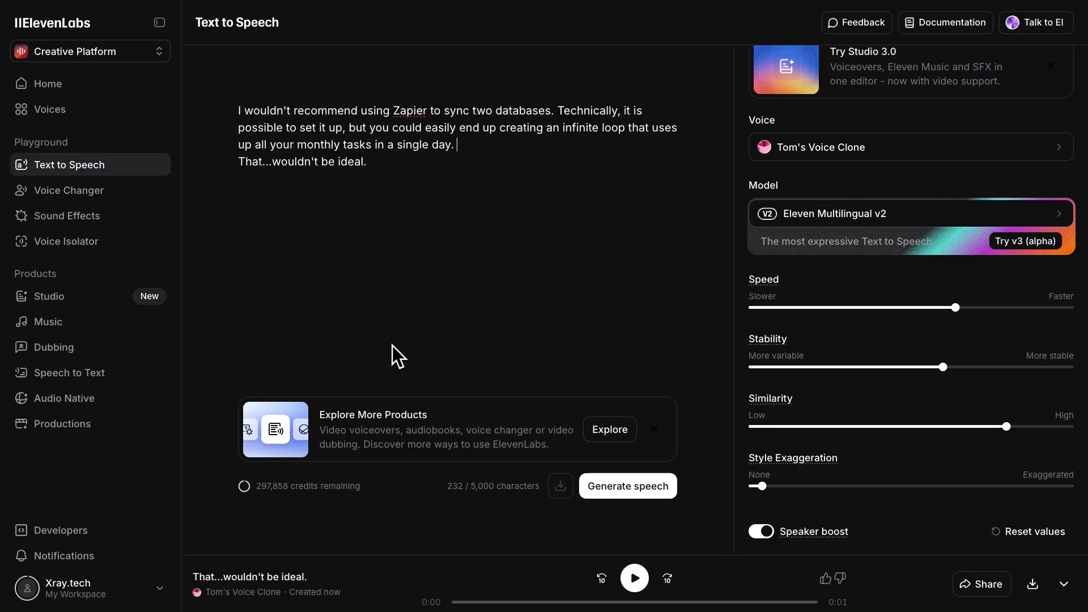
left_click(622, 490)
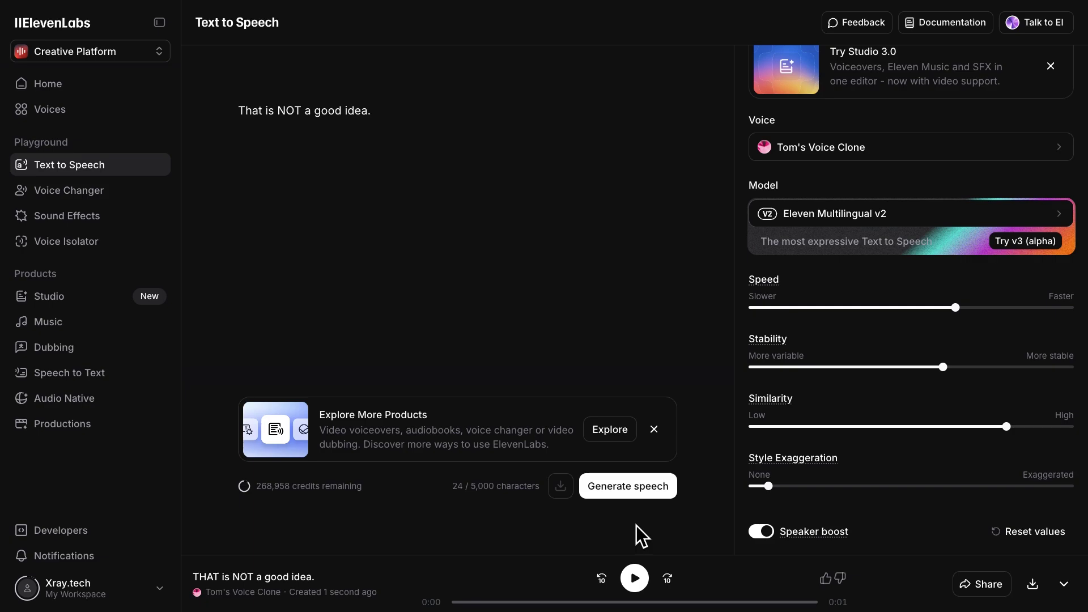
Generate 'That is NOT a good idea.' in Tom's Voice Clone and play the clip back.
left_click(633, 491)
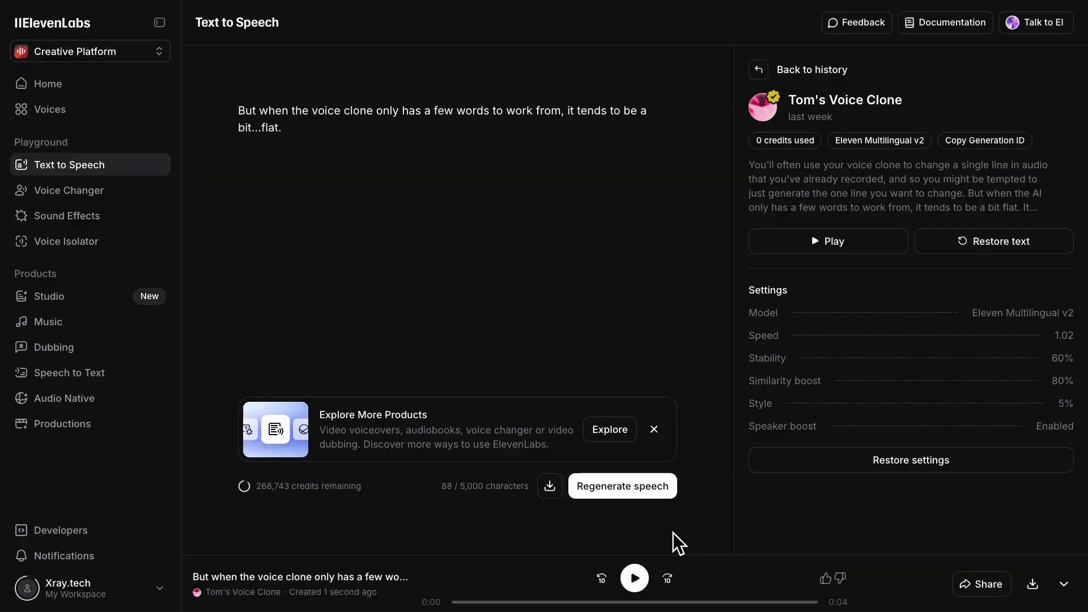
left_click(633, 581)
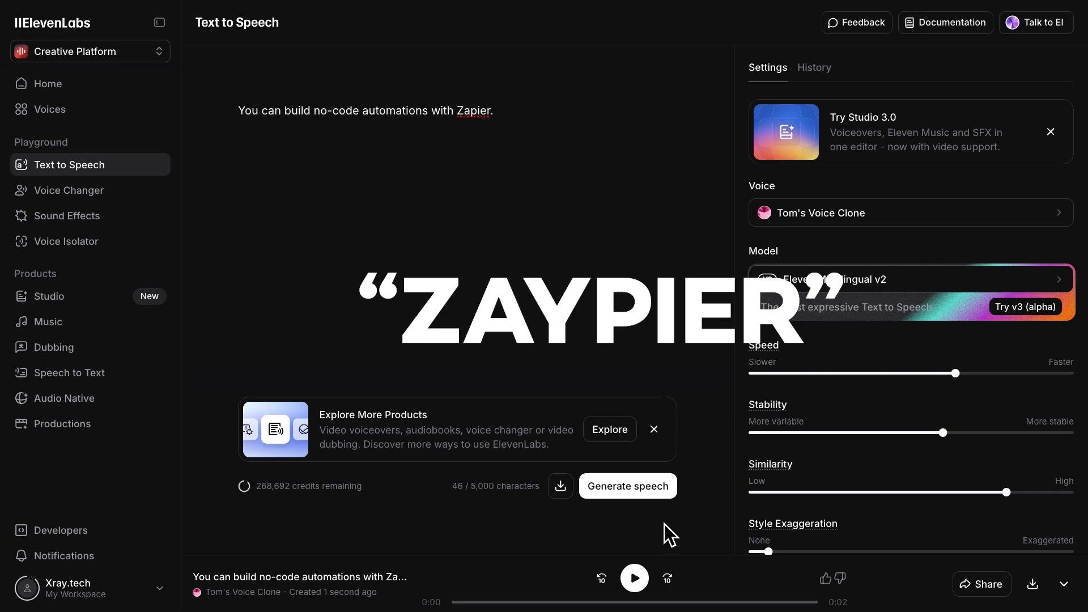
After listening to the clip, respell Zapier as 'Zappier' and regenerate the line in Tom's Voice Clone.
left_click(636, 580)
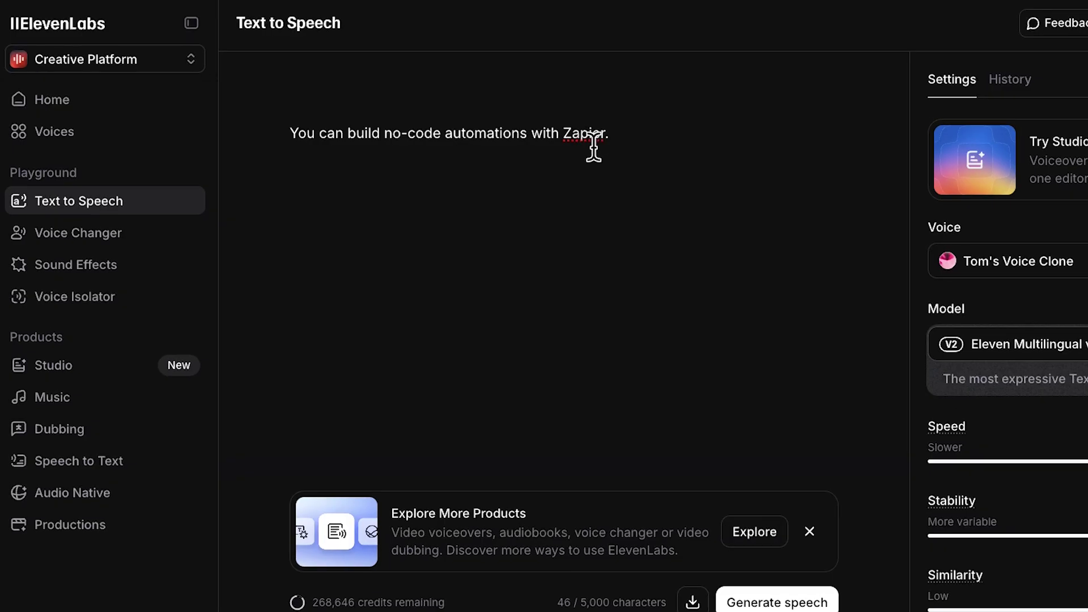
type("p")
left_click(634, 494)
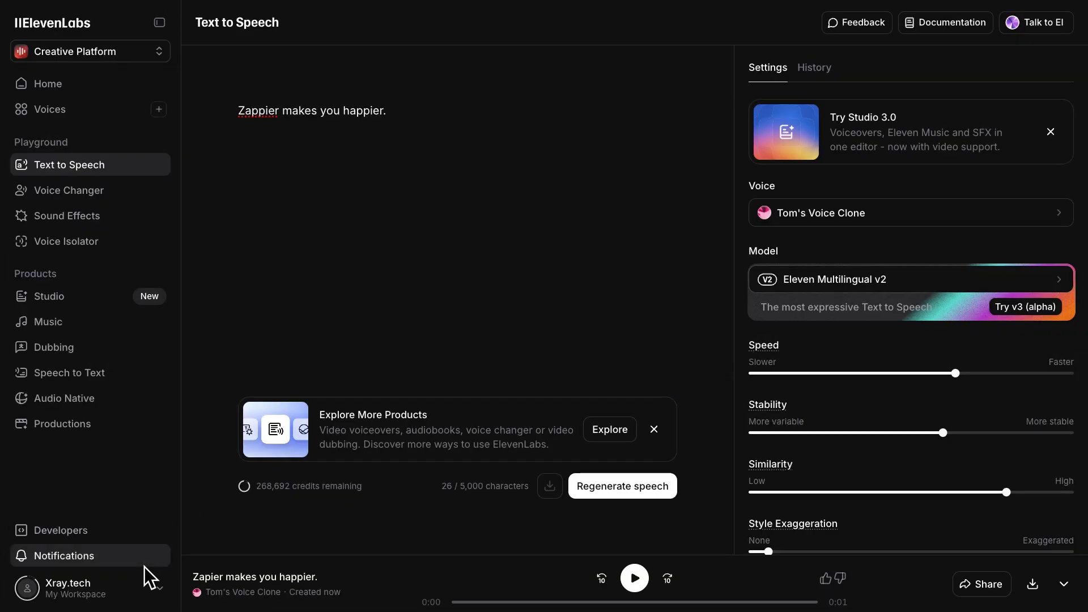
In the pronunciation dictionary 'Dictionary', add an IPA Phoneme rule mapping Zapier to the pasted /ˈzæ.pi.ə/.
left_click(140, 585)
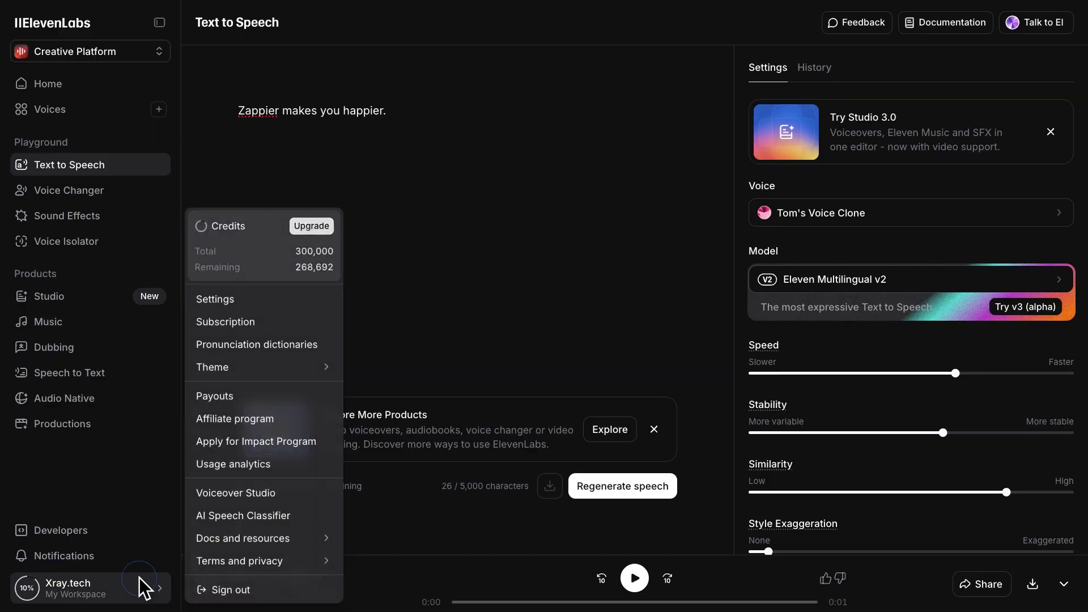
left_click(272, 344)
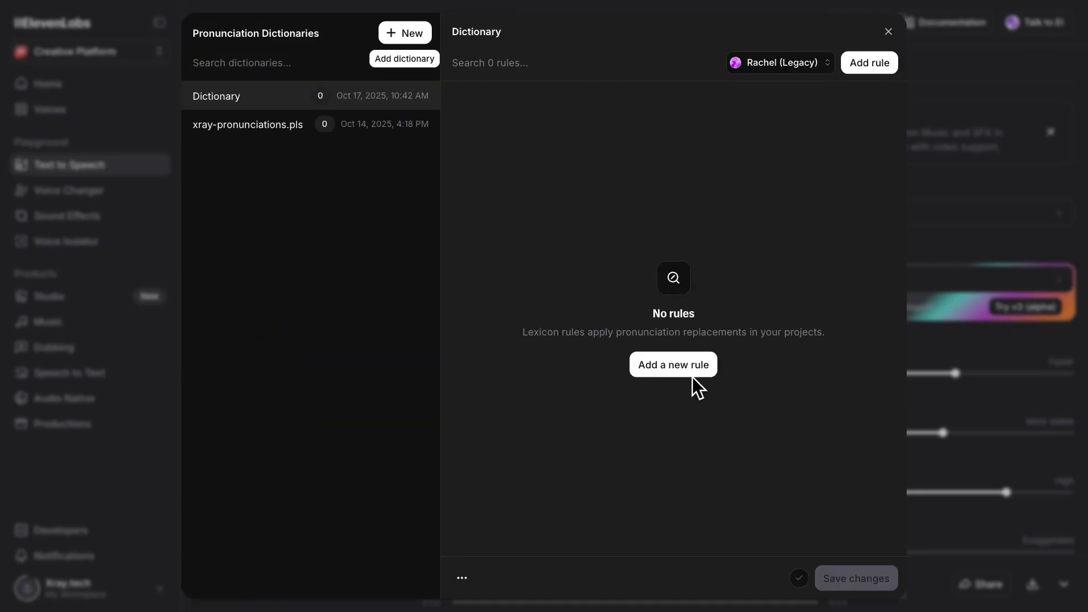
left_click(692, 374)
left_click(679, 110)
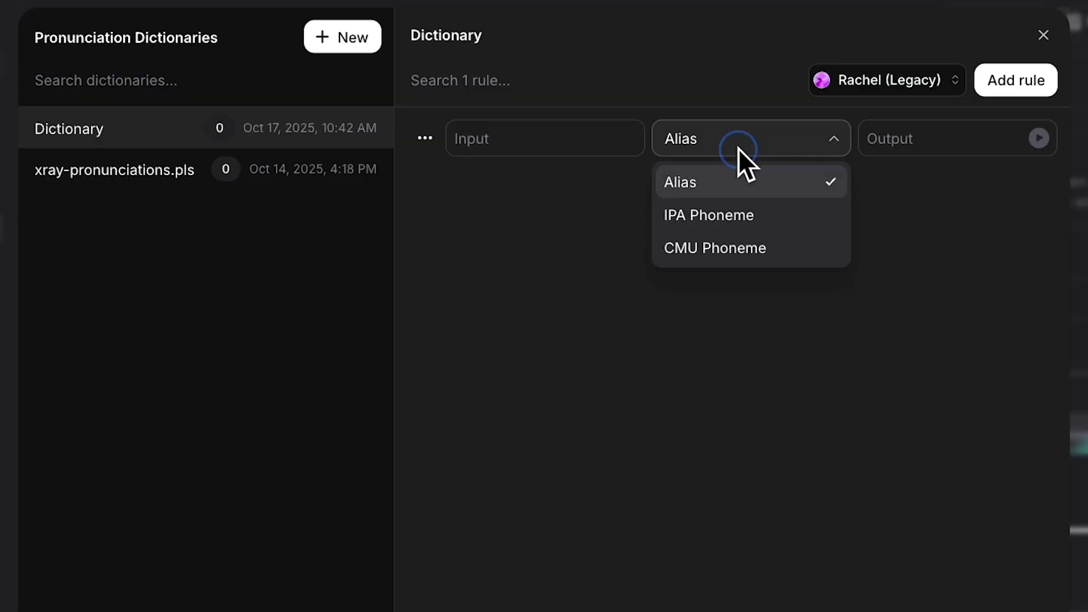
left_click(737, 212)
left_click(561, 138)
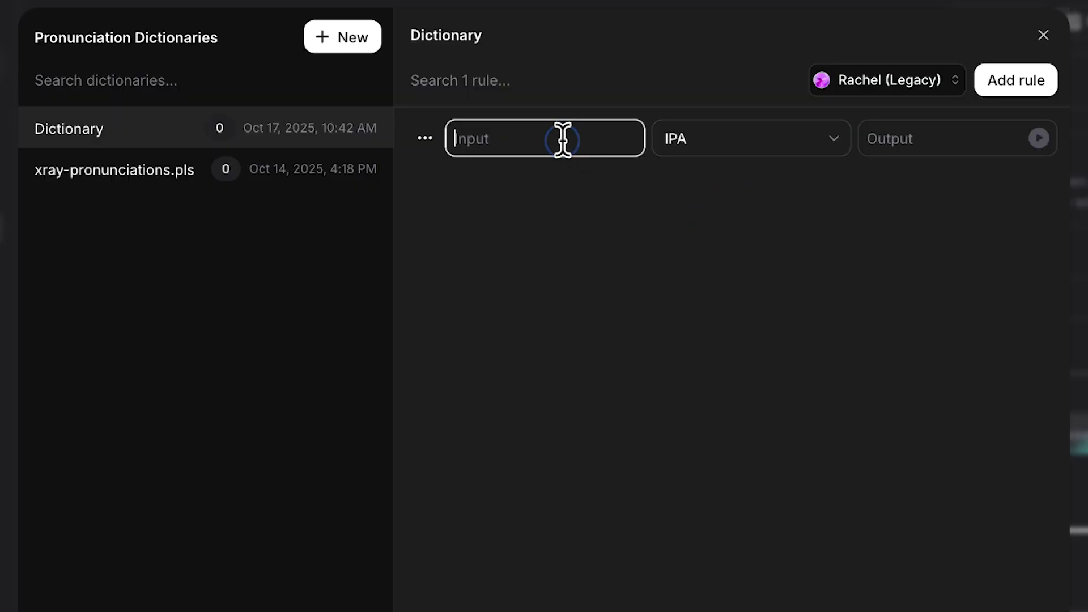
type("Zapier")
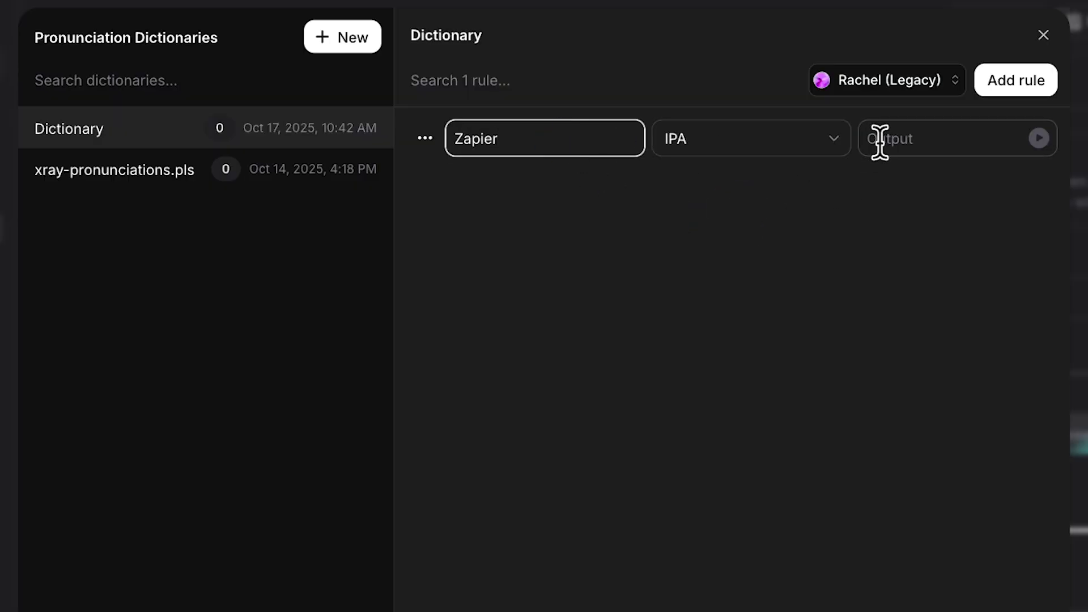
left_click(887, 142)
type("/ˈzæ.pi.ər/")
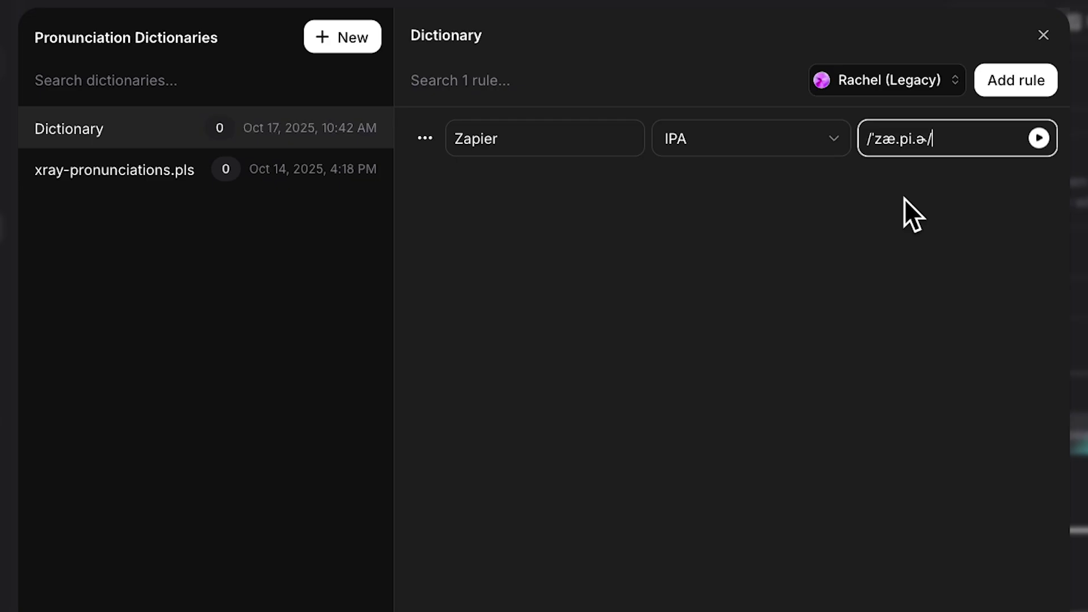